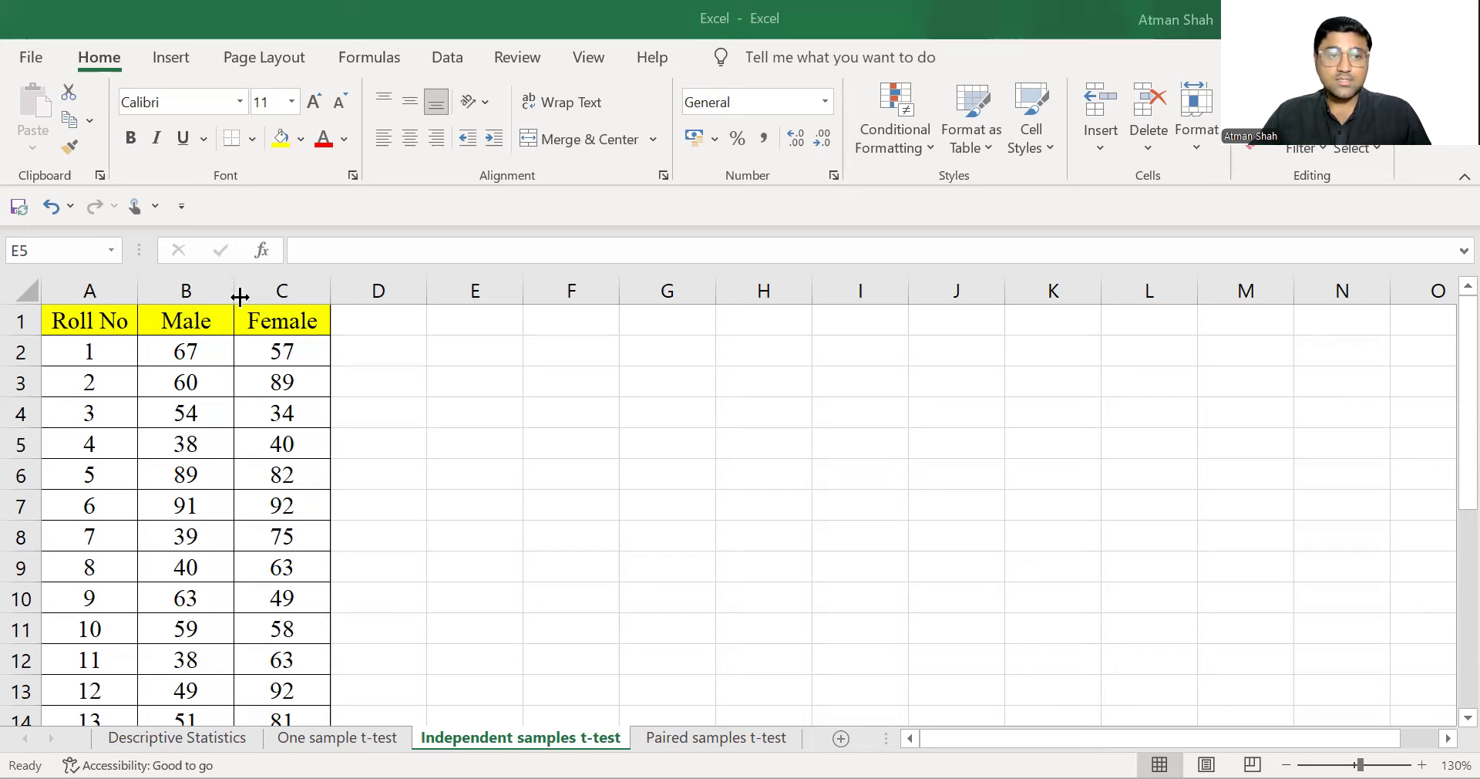
# Step: Look over the scores in the Male and Female columns by selecting both columns
pyautogui.moveTo(198, 291); pyautogui.dragTo(305, 459)
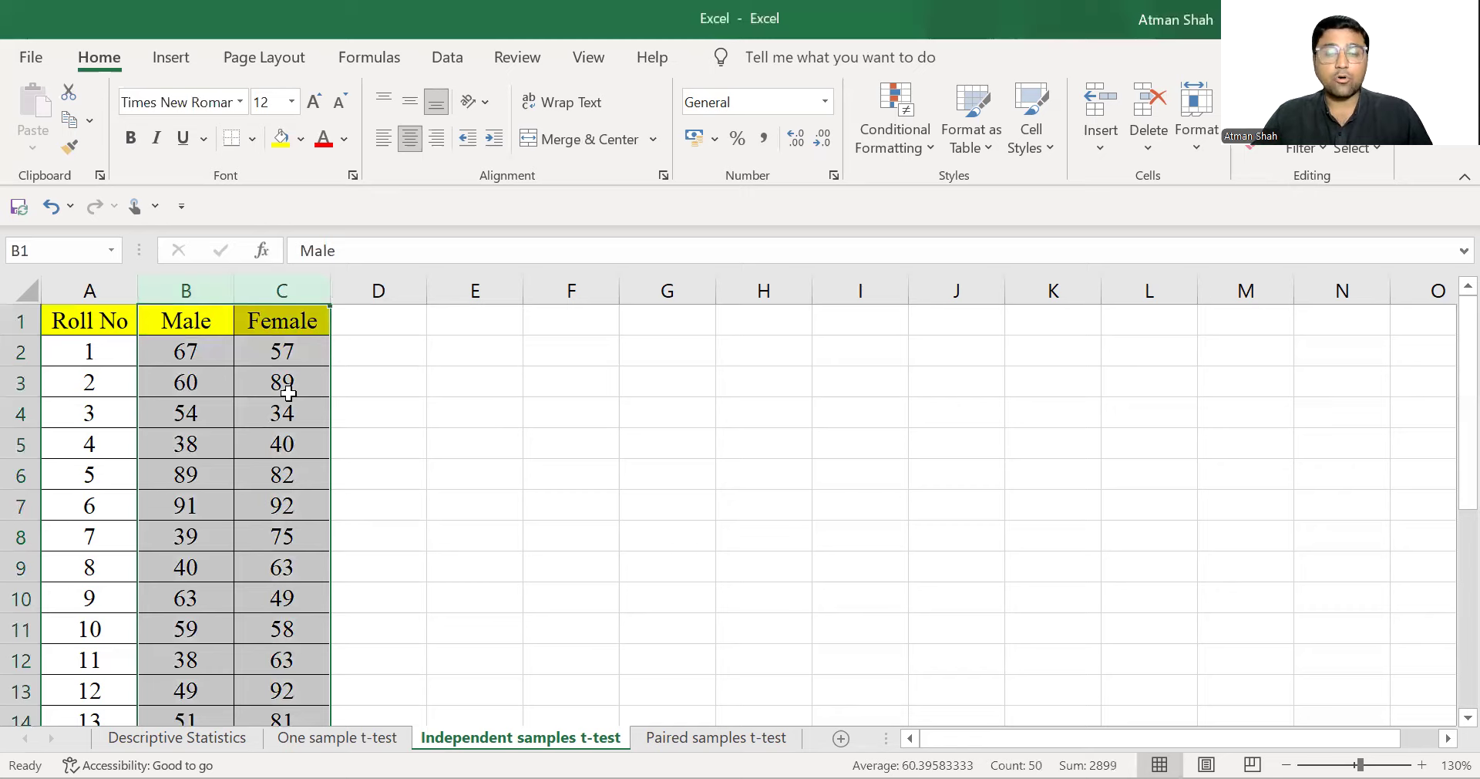
pyautogui.click(524, 339)
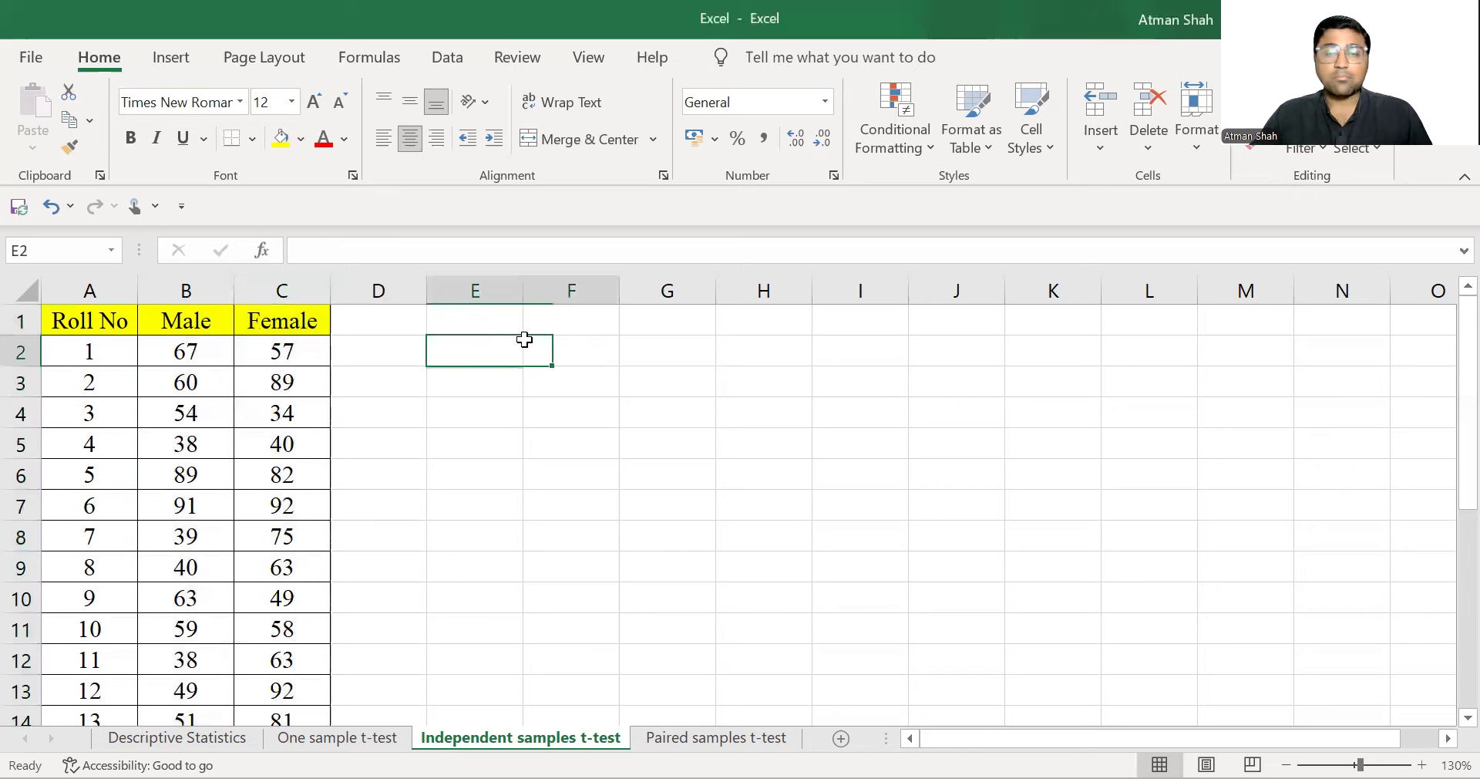
pyautogui.moveTo(526, 338); pyautogui.dragTo(578, 349)
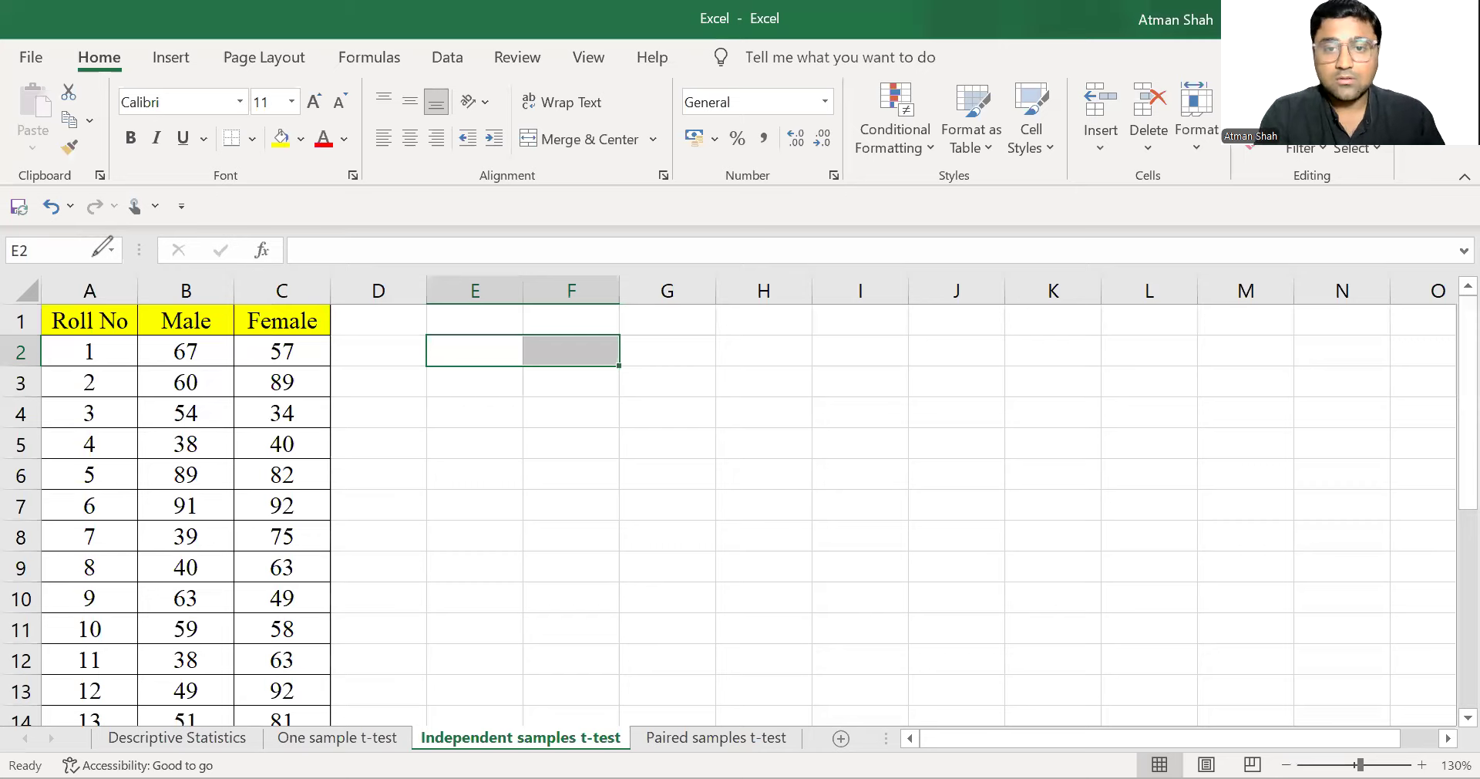
# Step: Handwrite the null hypothesis "H0 : μ1 = μ2" in red on the empty area beside the data
pyautogui.moveTo(1035, 372); pyautogui.dragTo(1054, 375)
pyautogui.moveTo(837, 431); pyautogui.dragTo(841, 427)
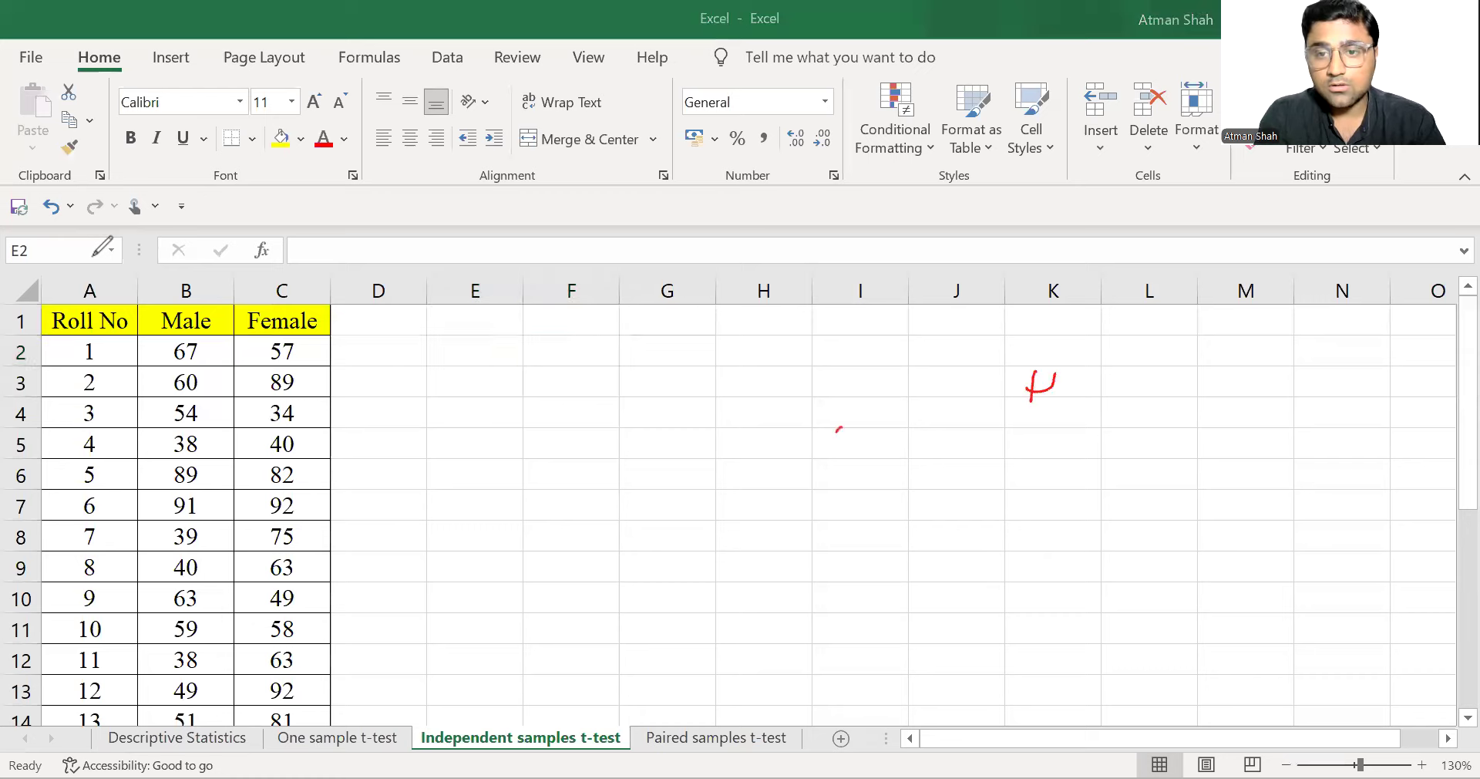
pyautogui.moveTo(1055, 374); pyautogui.dragTo(1051, 403)
pyautogui.moveTo(1076, 390); pyautogui.dragTo(1074, 391)
pyautogui.moveTo(1111, 373); pyautogui.dragTo(1112, 376)
pyautogui.moveTo(1111, 388); pyautogui.dragTo(1172, 398)
pyautogui.moveTo(1185, 379)
pyautogui.mouseDown()
pyautogui.moveTo(1186, 407)
pyautogui.moveTo(1224, 369)
pyautogui.mouseUp()
pyautogui.moveTo(1207, 378); pyautogui.dragTo(1228, 376)
pyautogui.moveTo(1252, 363); pyautogui.dragTo(1305, 394)
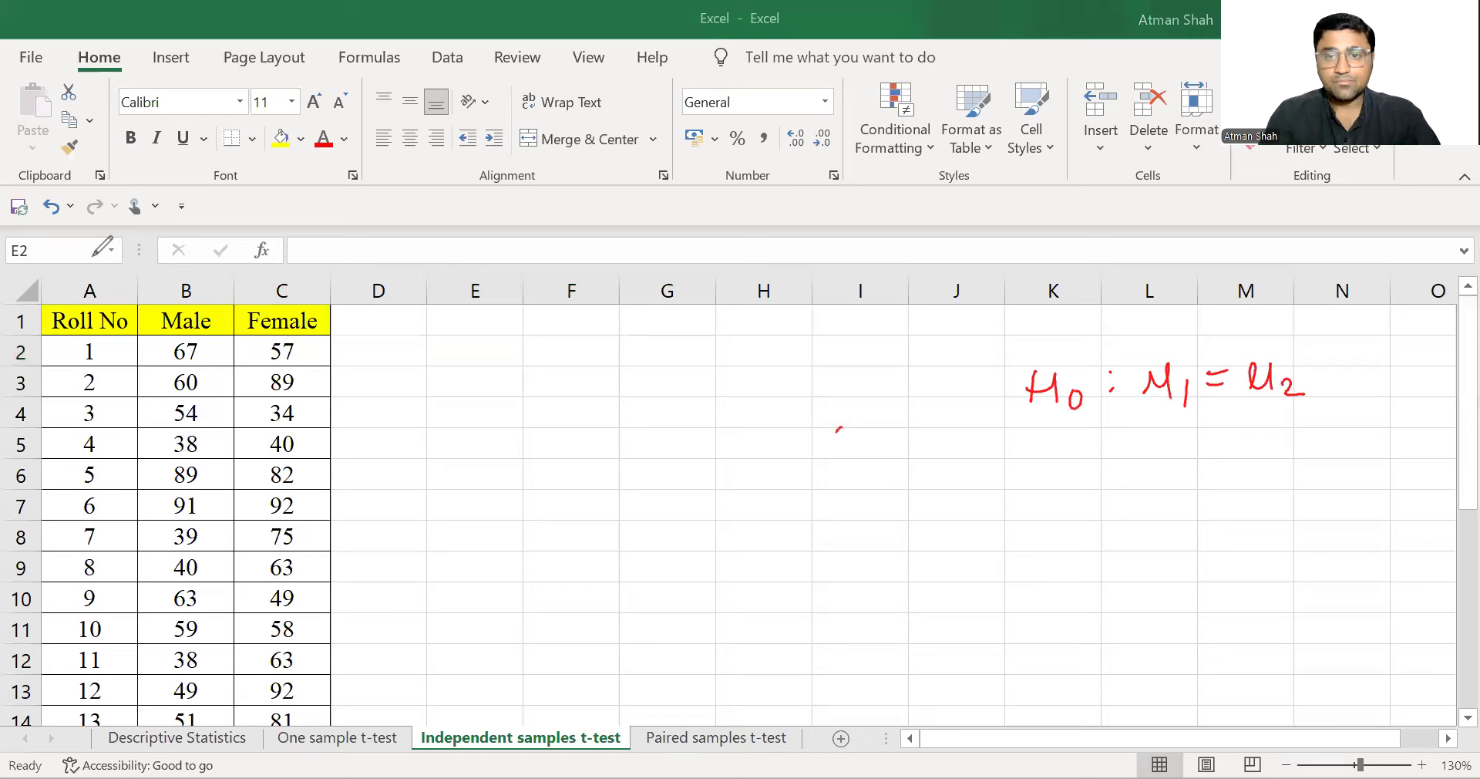
# Step: Handwrite the alternative hypothesis "H1 : μ1 ≠ μ2" in red below the null hypothesis
pyautogui.moveTo(1039, 431); pyautogui.dragTo(1034, 477)
pyautogui.moveTo(1053, 436)
pyautogui.mouseDown()
pyautogui.moveTo(1055, 469)
pyautogui.moveTo(1077, 478)
pyautogui.mouseUp()
pyautogui.moveTo(1107, 437); pyautogui.dragTo(1111, 442)
pyautogui.click(1147, 468)
pyautogui.moveTo(1113, 462); pyautogui.dragTo(1176, 467)
pyautogui.moveTo(1181, 451); pyautogui.dragTo(1180, 486)
pyautogui.moveTo(1204, 447); pyautogui.dragTo(1238, 458)
pyautogui.moveTo(1220, 434); pyautogui.dragTo(1222, 478)
pyautogui.moveTo(1250, 468)
pyautogui.mouseDown()
pyautogui.moveTo(1269, 457)
pyautogui.moveTo(1280, 470)
pyautogui.mouseUp()
pyautogui.moveTo(1287, 456); pyautogui.dragTo(1320, 477)
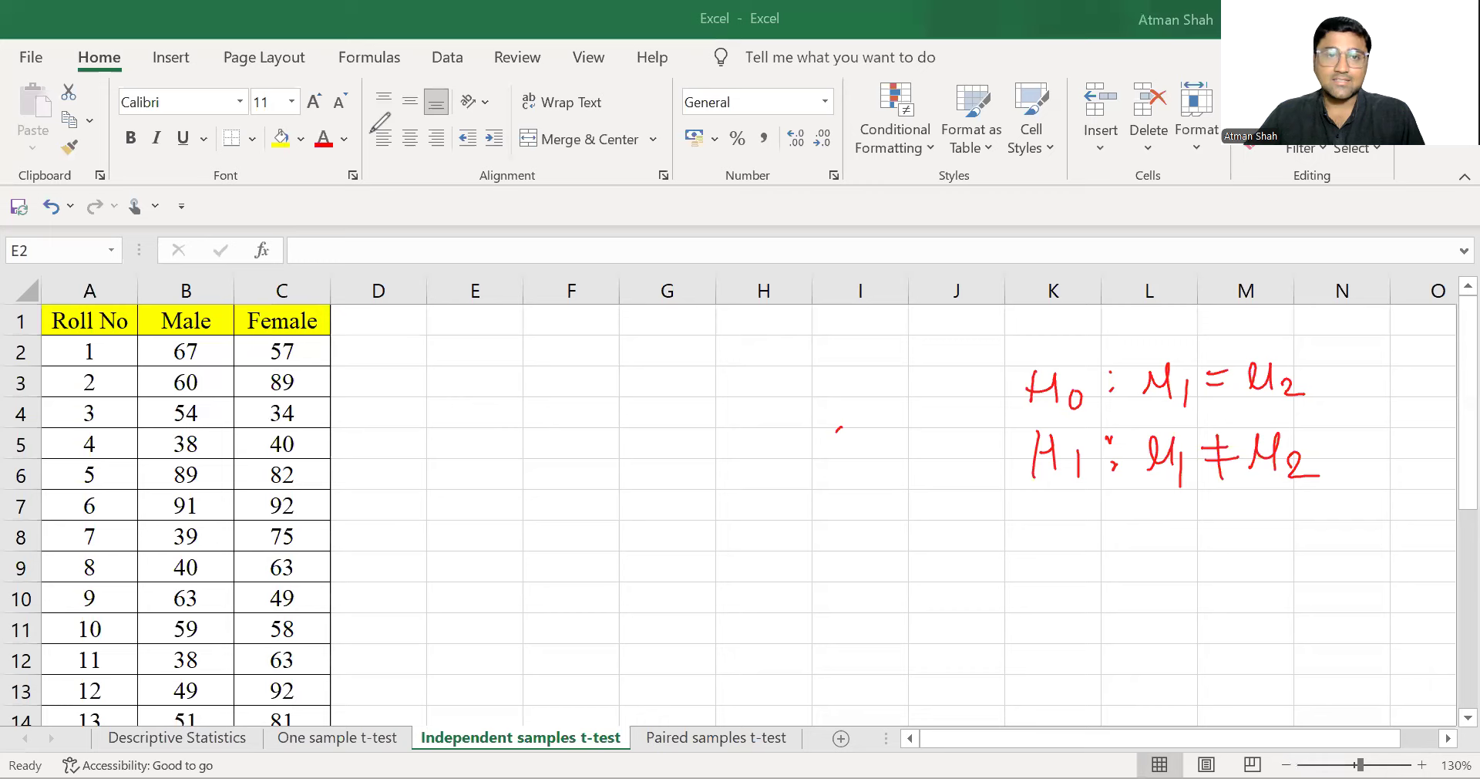
# Step: Start the t-Test: Two-Sample Assuming Equal Variances analysis with B1:B25 as the Variable 1 range
pyautogui.click(448, 59)
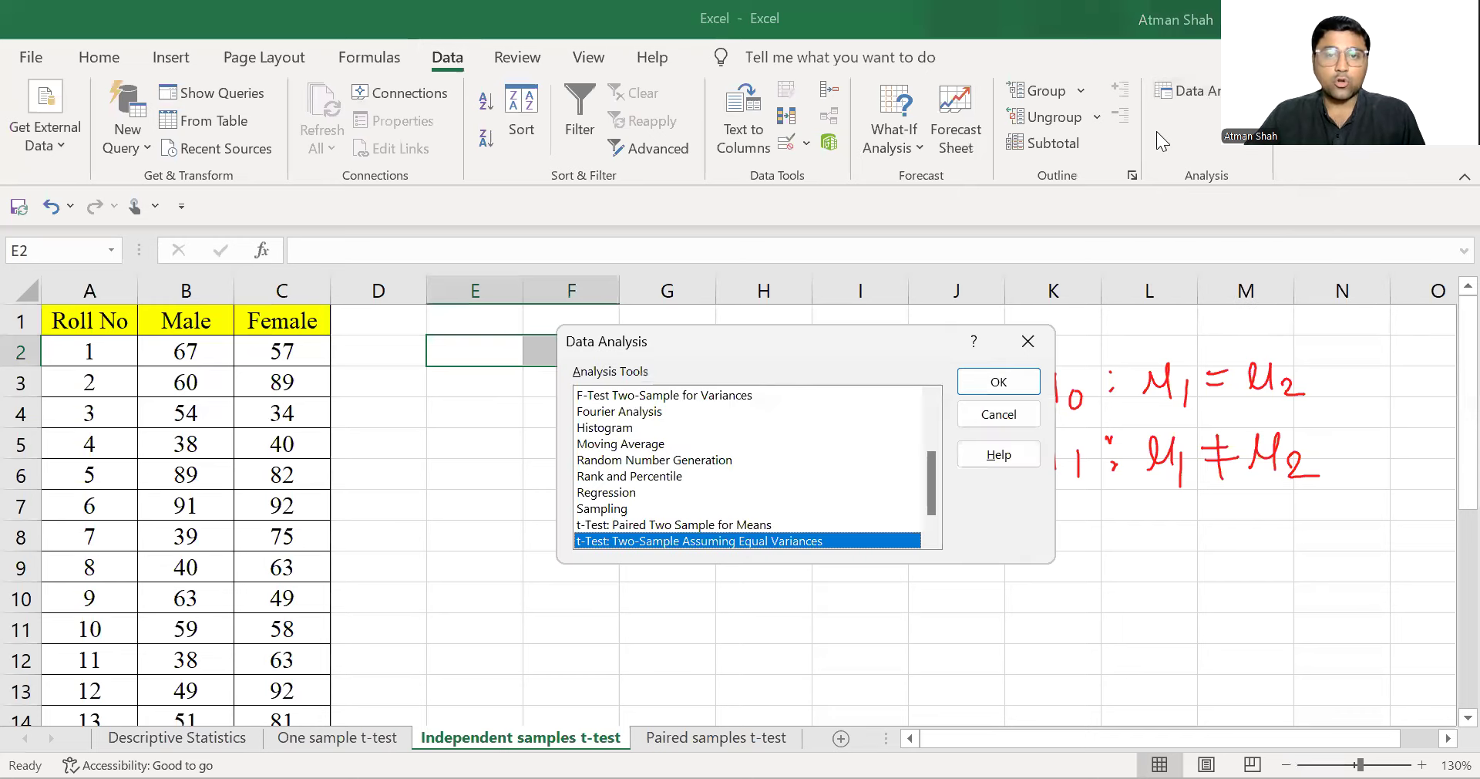
pyautogui.moveTo(734, 353); pyautogui.dragTo(628, 269)
pyautogui.scroll(-1, 532, 438)
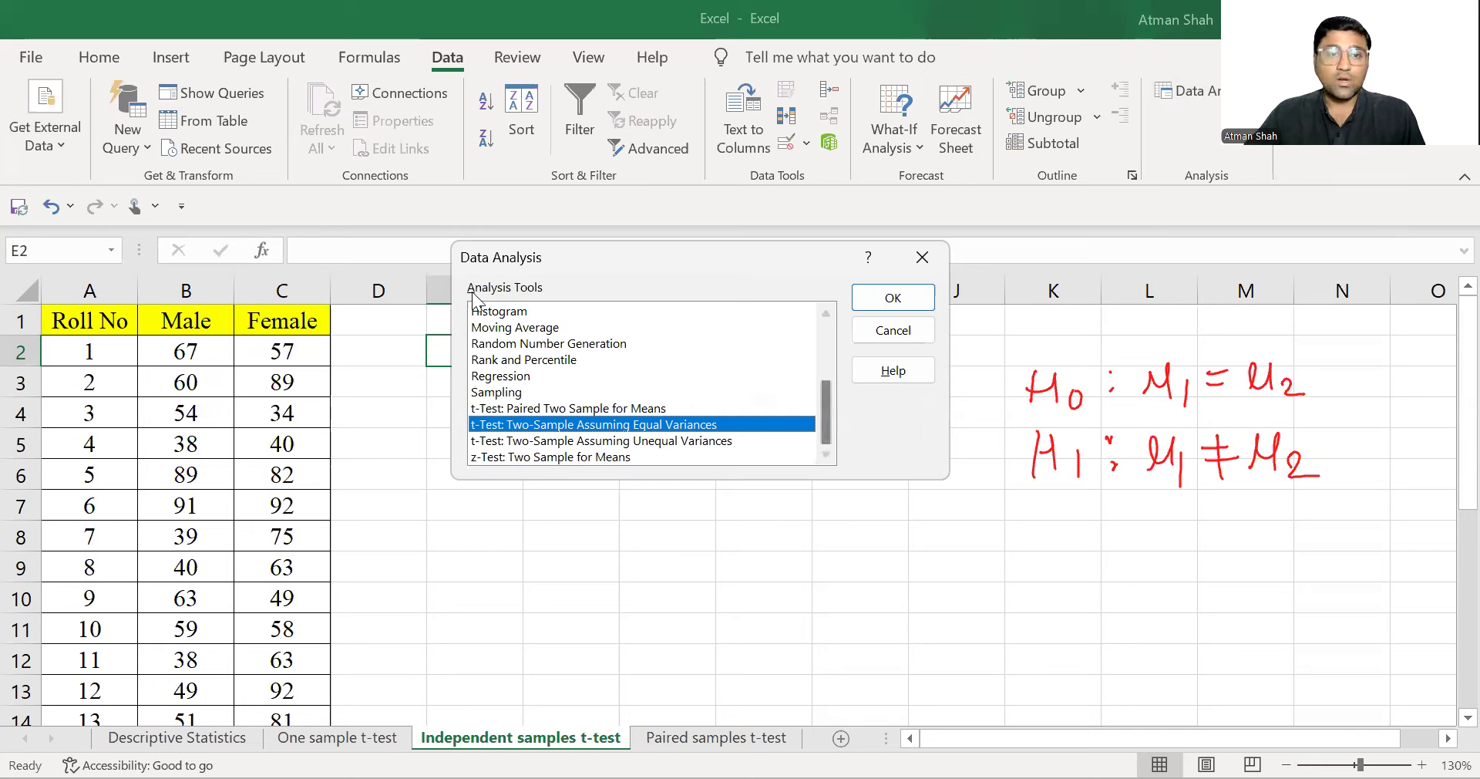
pyautogui.press('Return')
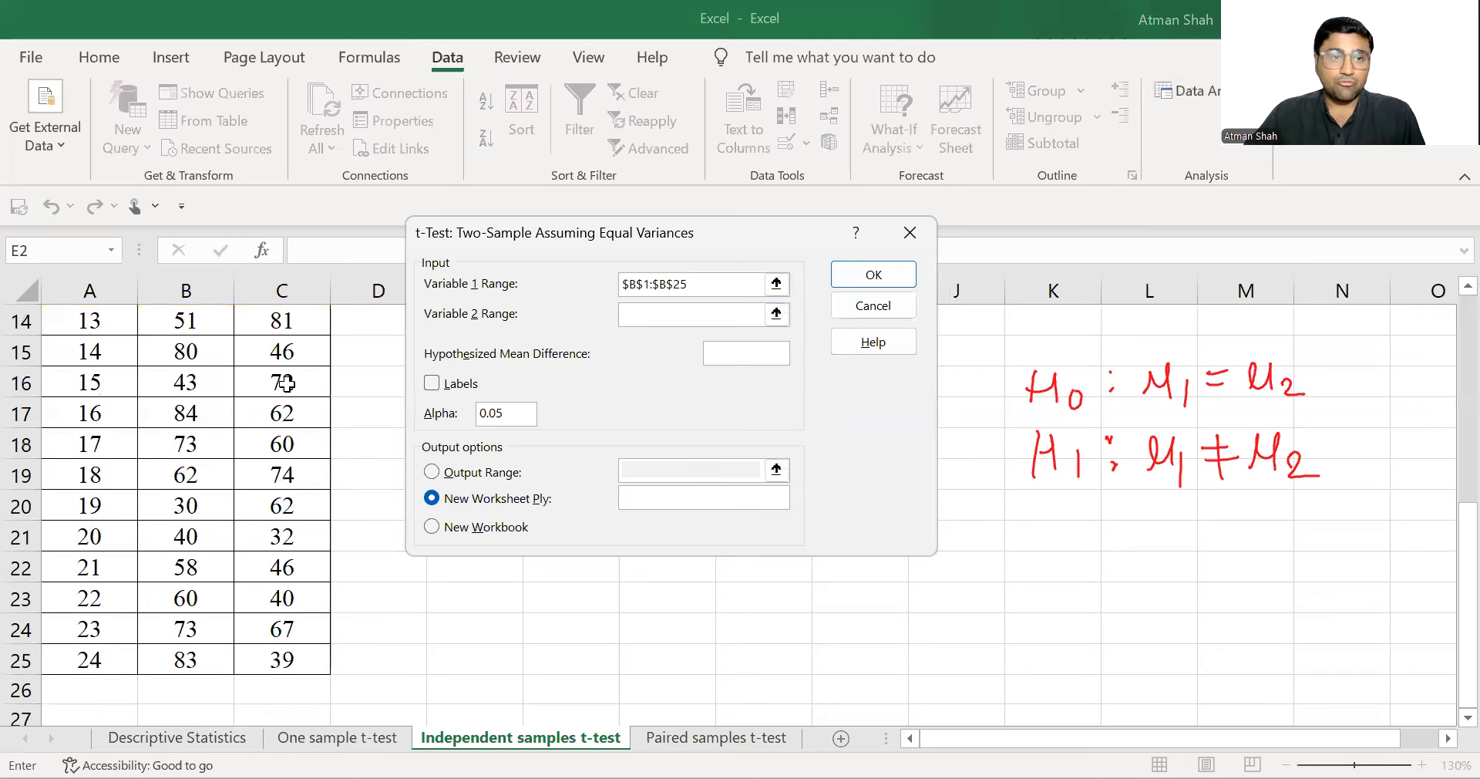
# Step: Set the t-test's Variable 2 range to the Female column, C1:C25
pyautogui.scroll(5, 312, 347)
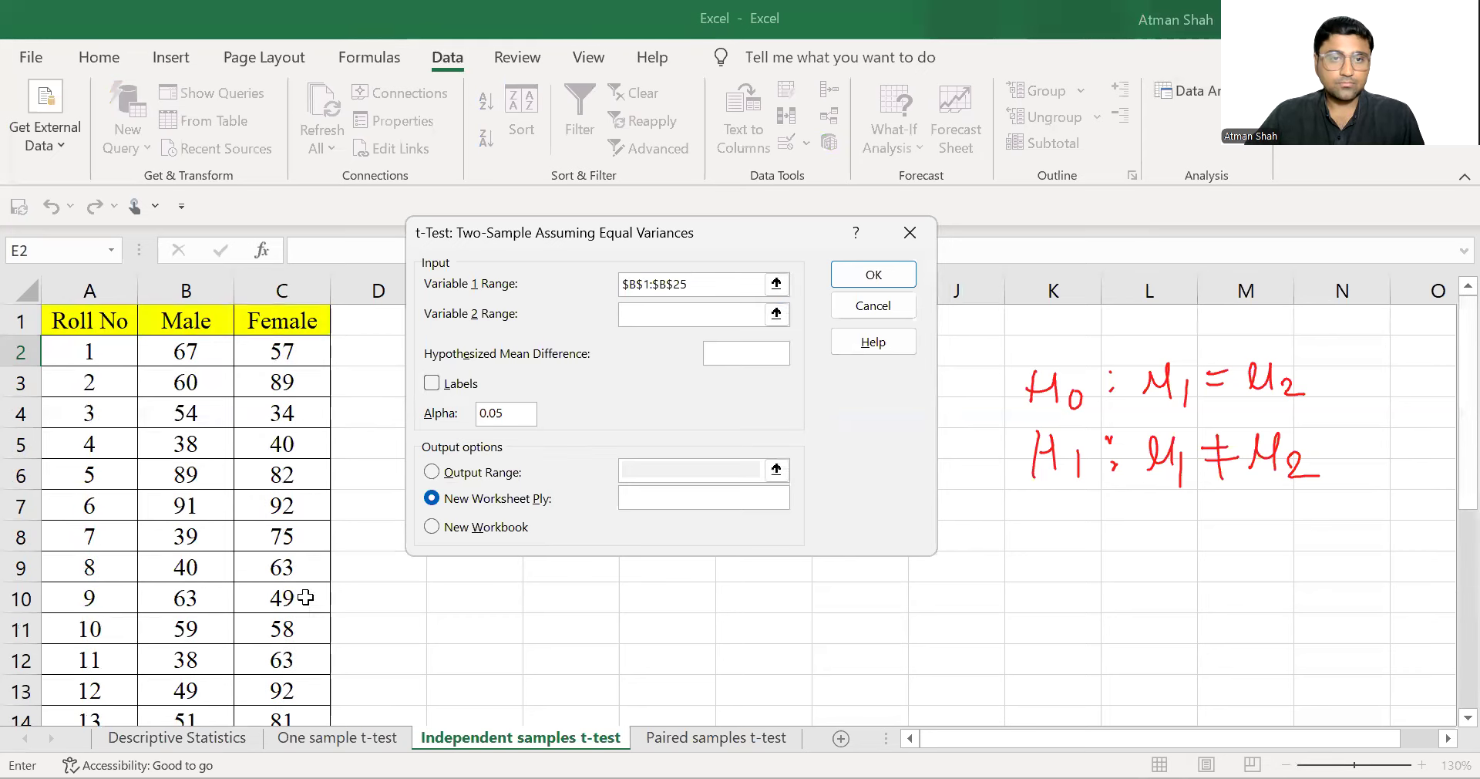
pyautogui.click(281, 321)
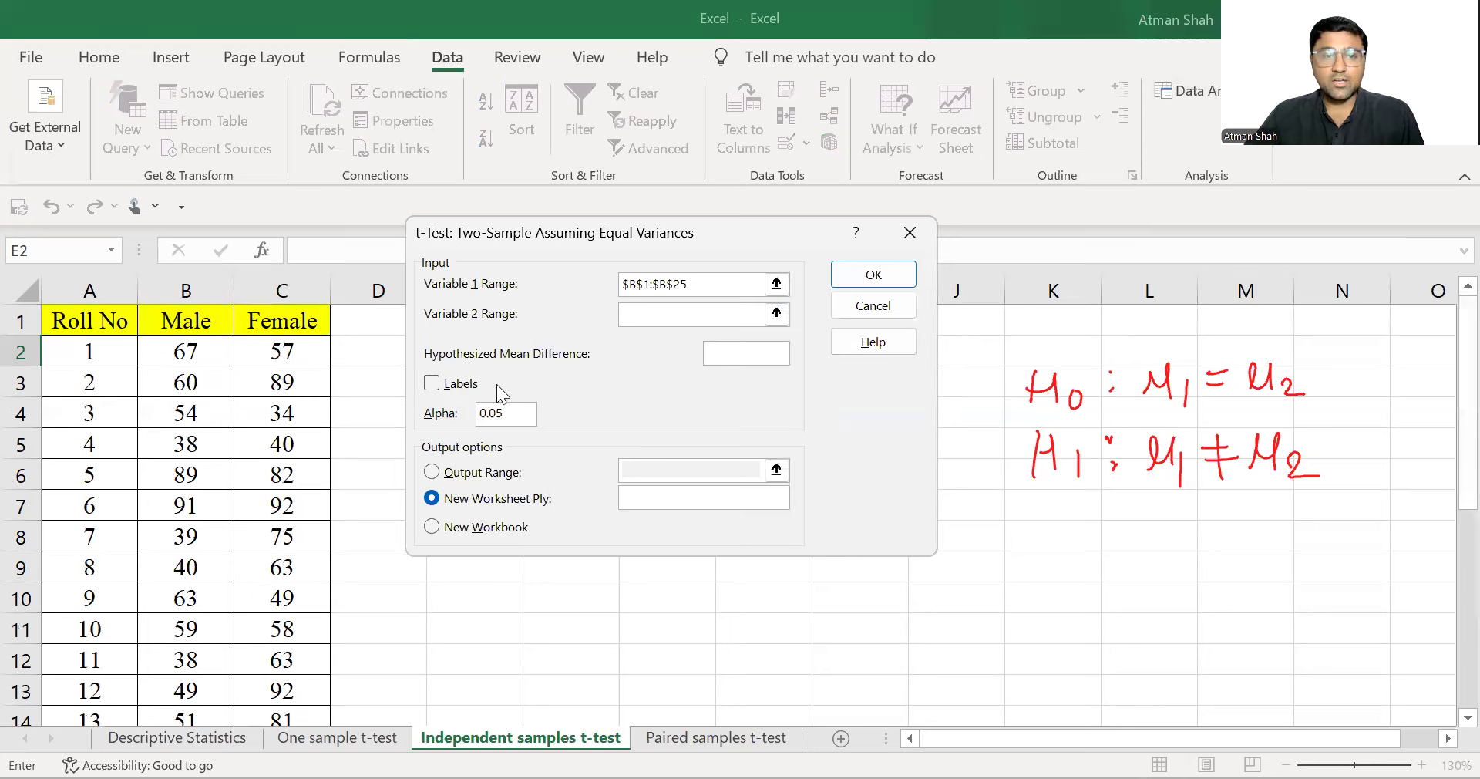
pyautogui.hotkey('ctrl', 'shift', 'Down')
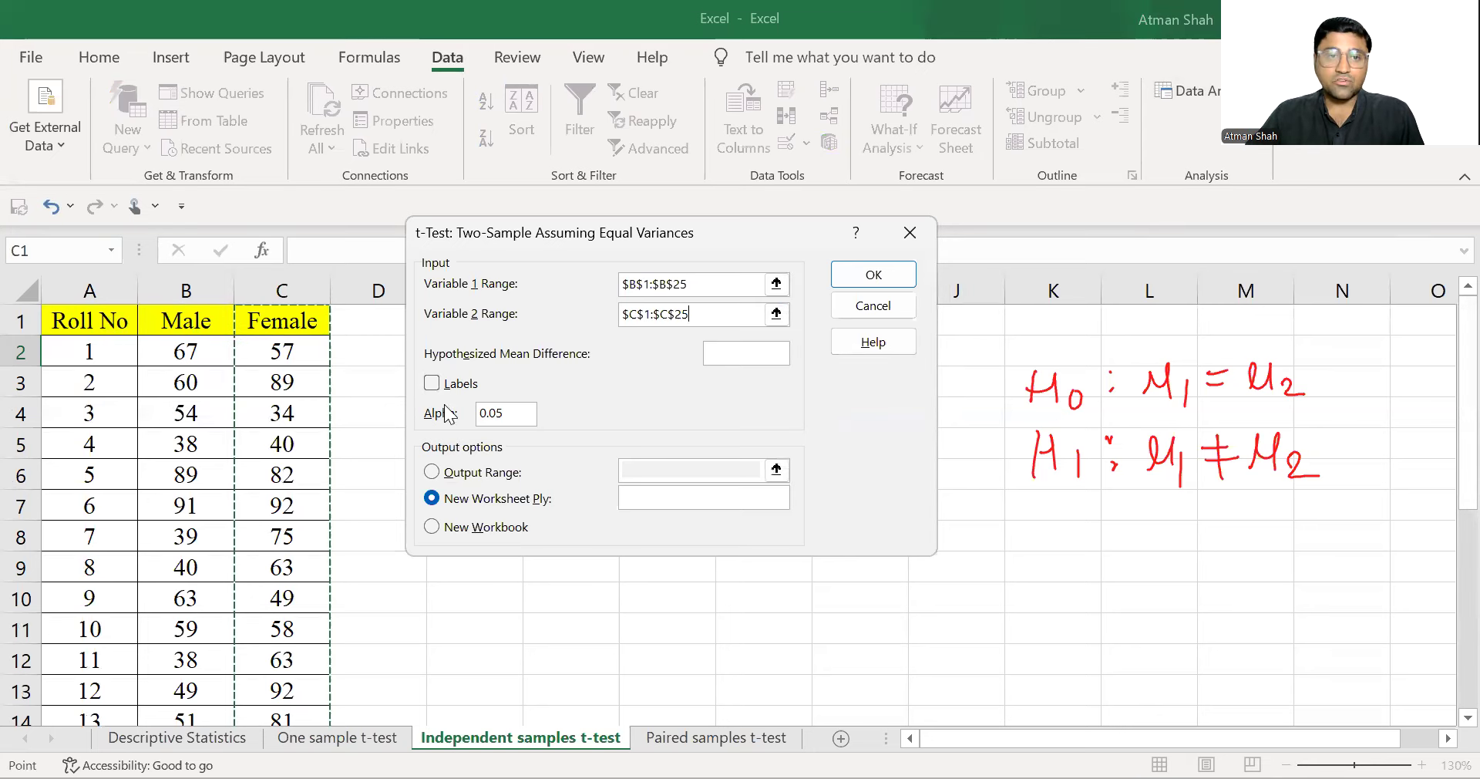
# Step: Enable labels, set the output range to cell E1 and run the t-test
pyautogui.click(431, 383)
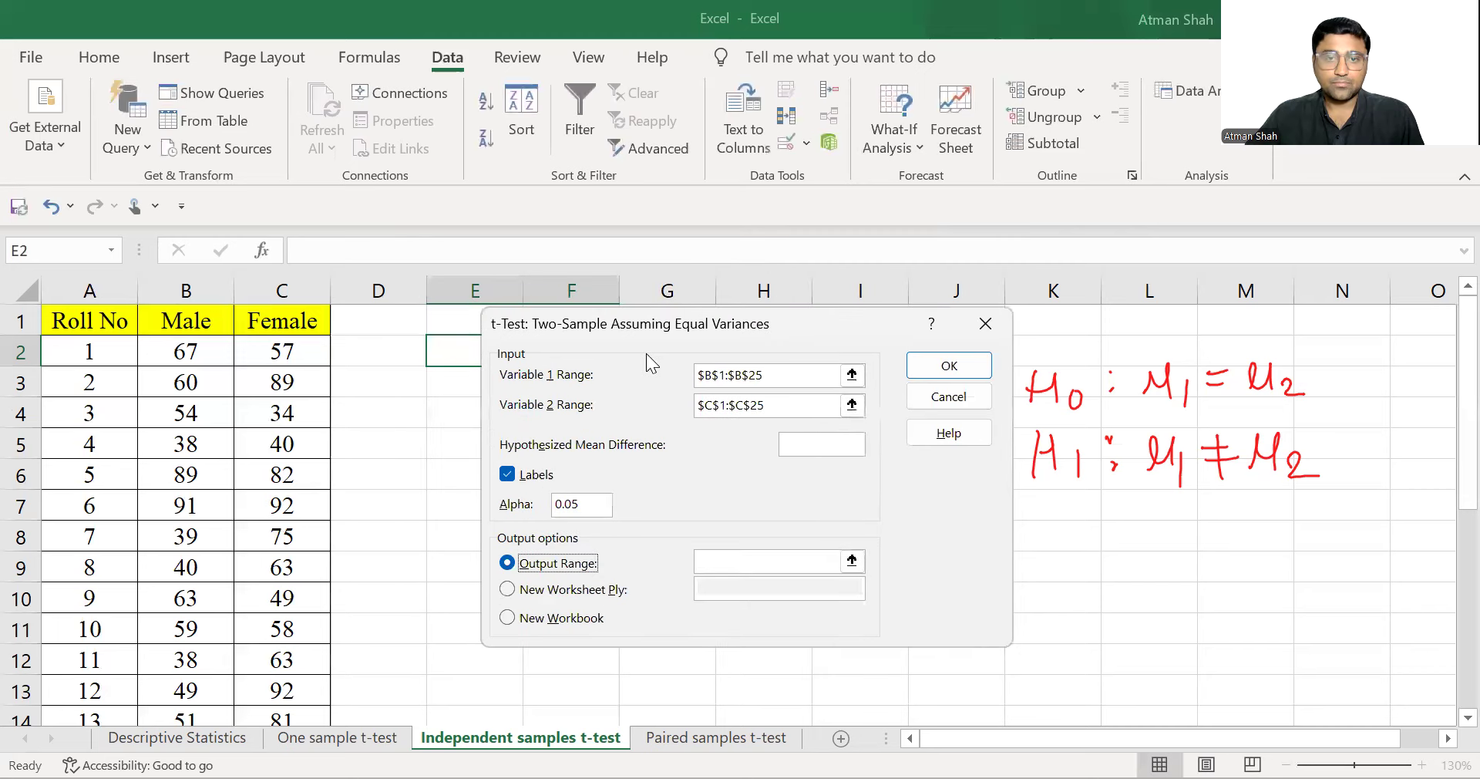
pyautogui.click(449, 321)
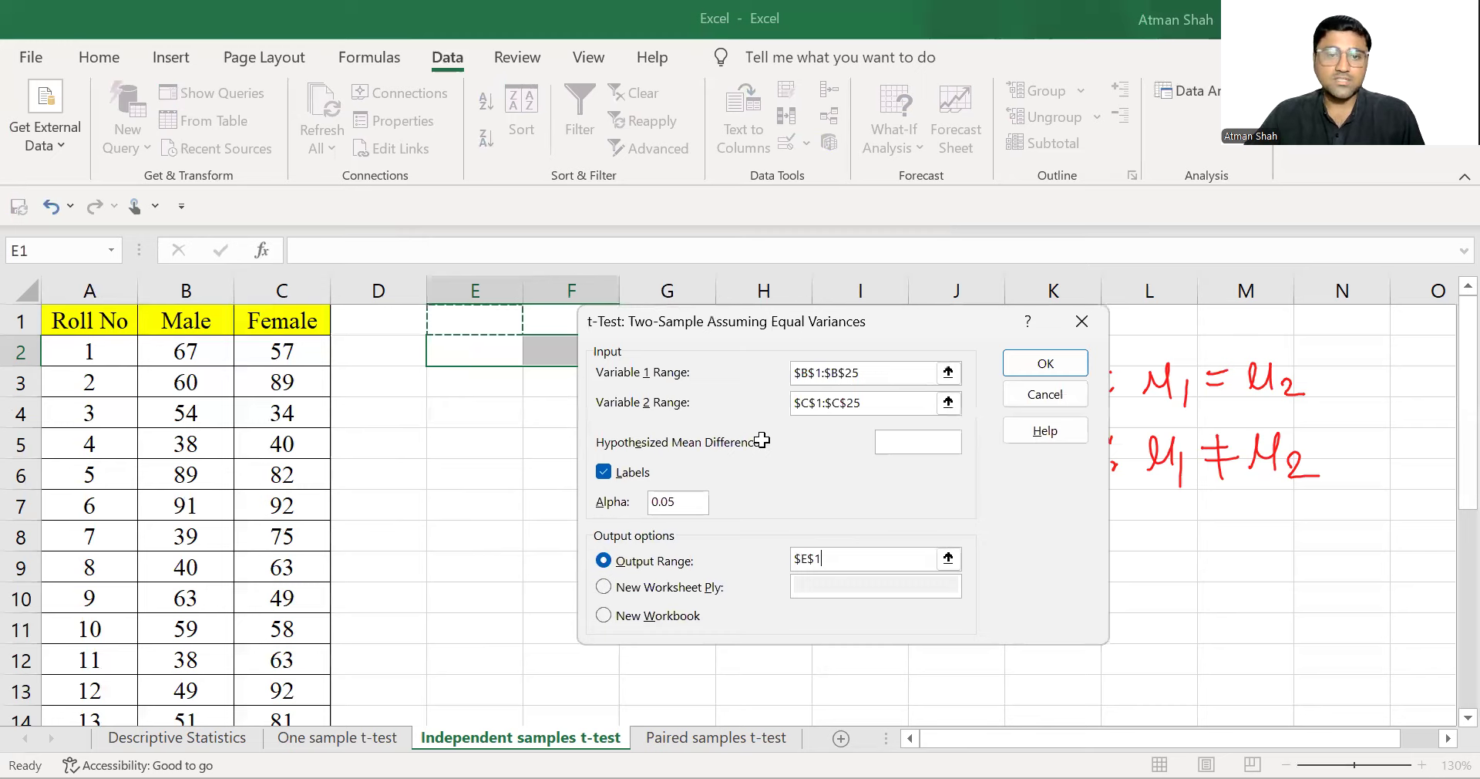
pyautogui.press('Return')
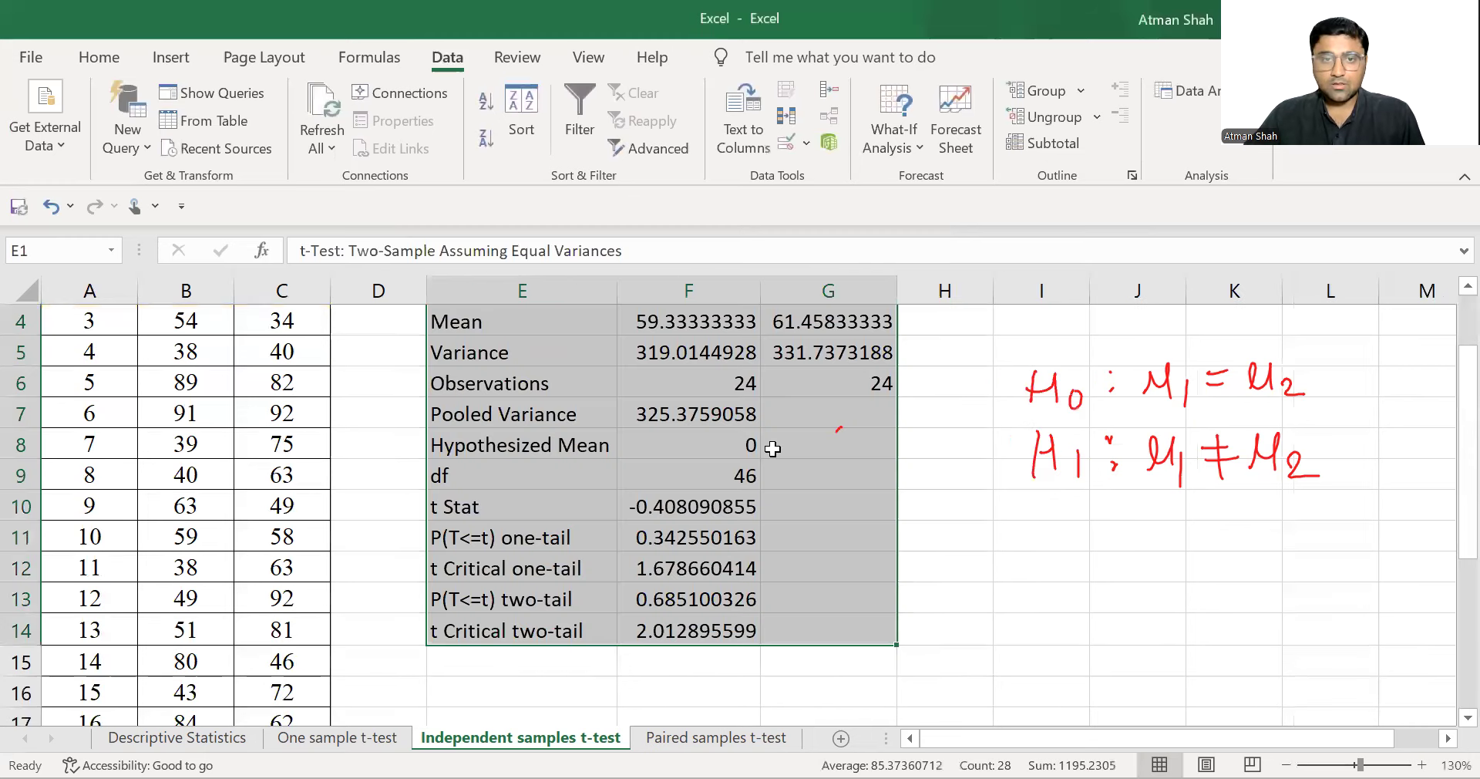
# Step: Fill the Mean row of the t-test output, E4:G4, with yellow
pyautogui.keyDown('ctrl'); pyautogui.scroll(-1, 772, 449); pyautogui.keyUp('ctrl')
pyautogui.scroll(1, 498, 400)
pyautogui.click(694, 403)
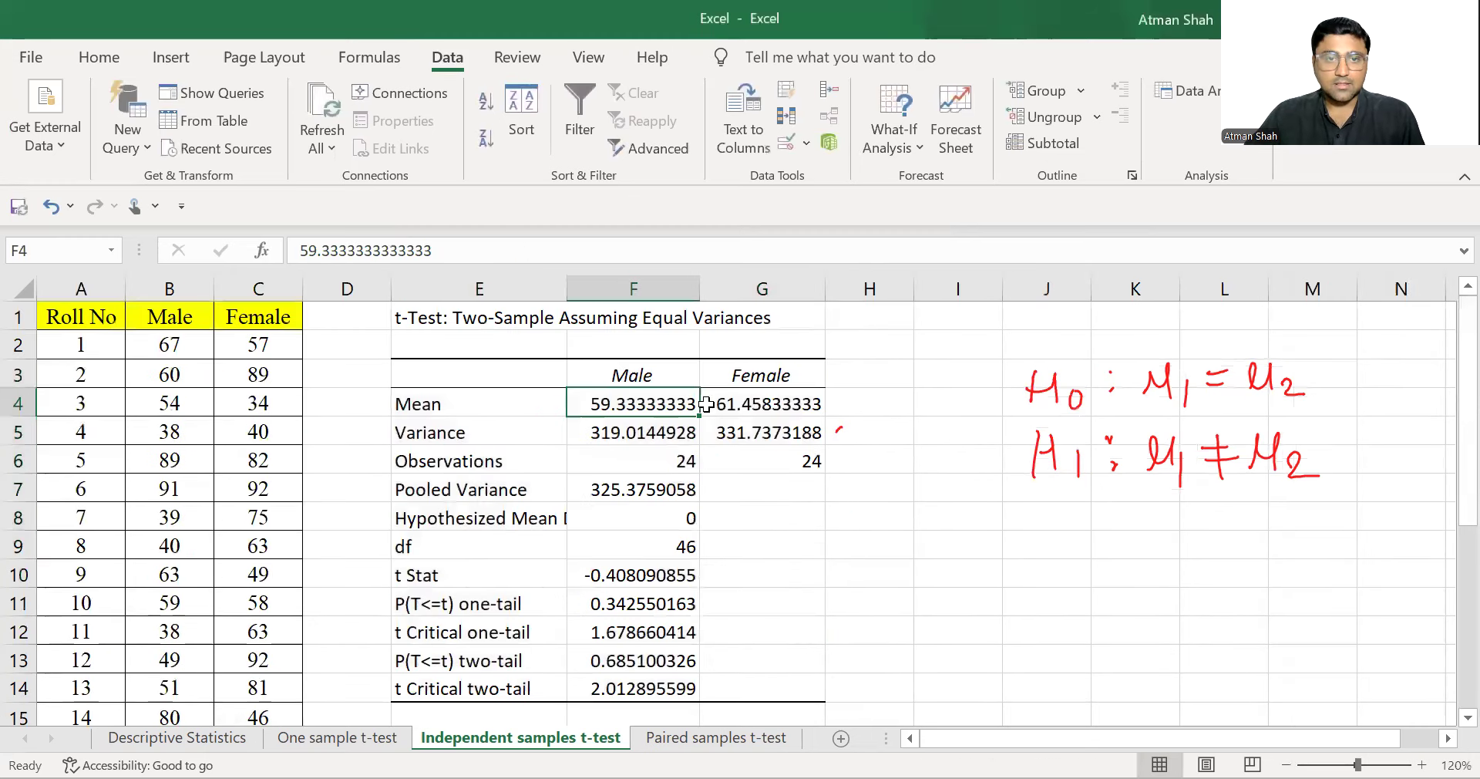
pyautogui.moveTo(463, 403); pyautogui.dragTo(771, 403)
pyautogui.click(99, 57)
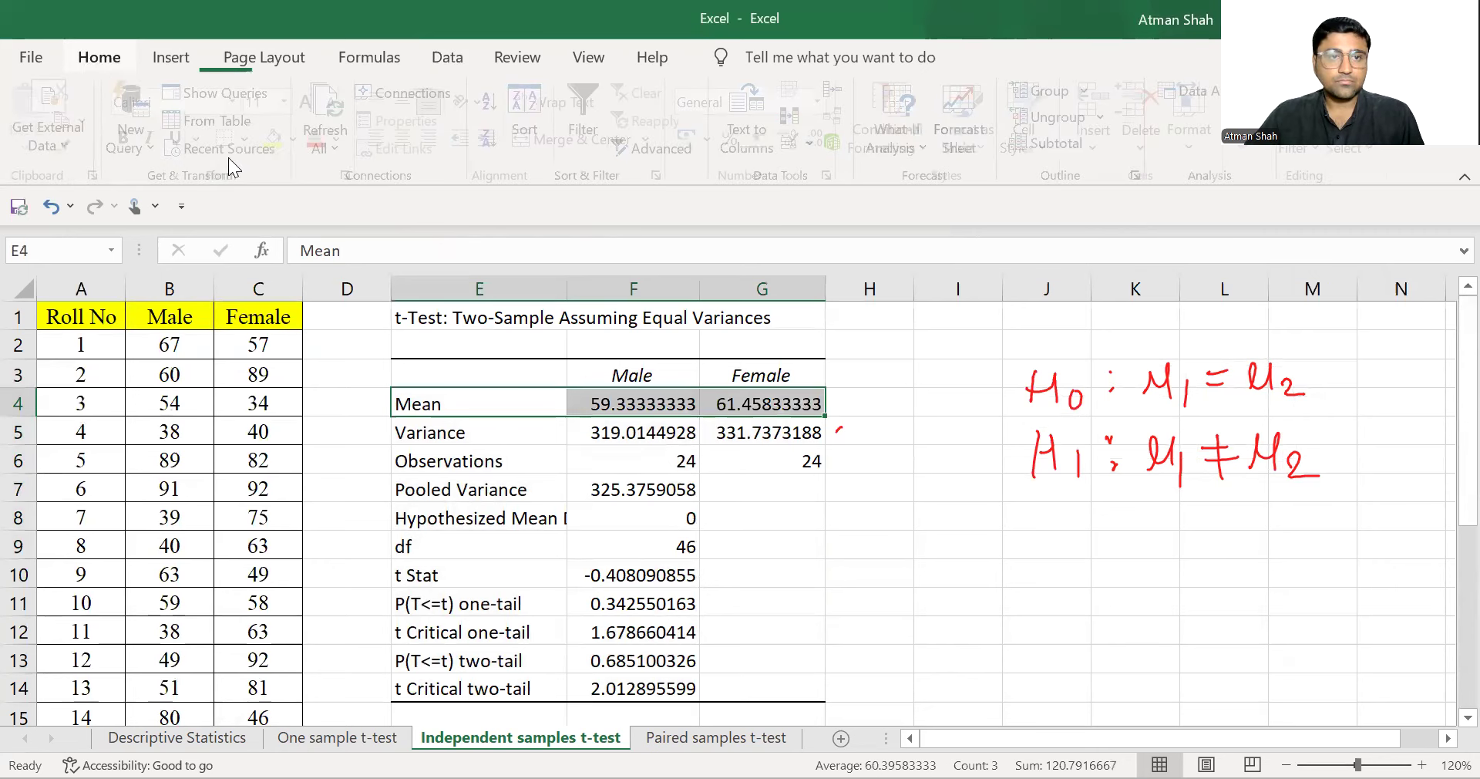
pyautogui.click(279, 140)
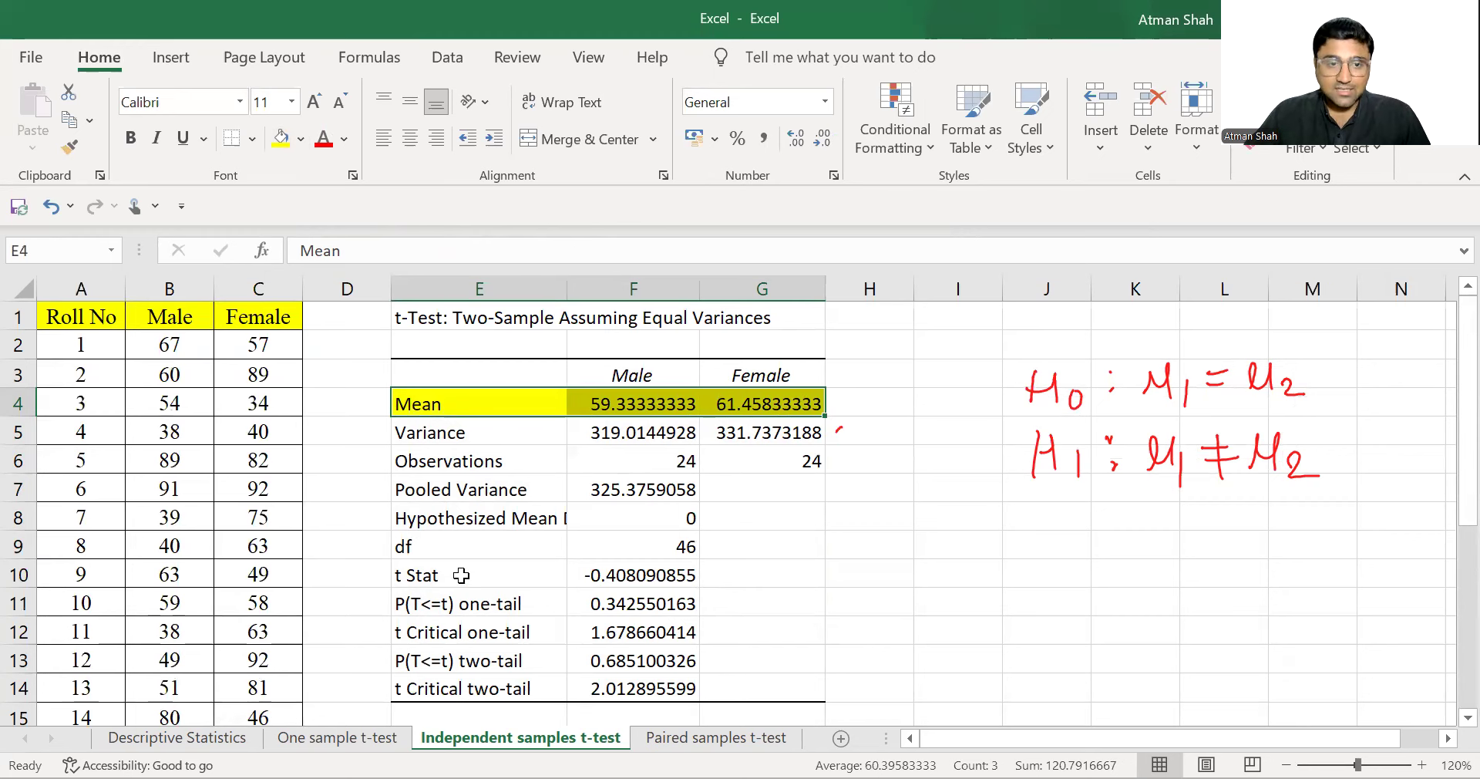
# Step: Fill the t Stat row and the P(T<=t) two-tail row of the output, columns E and F, with yellow
pyautogui.moveTo(431, 575); pyautogui.dragTo(601, 575)
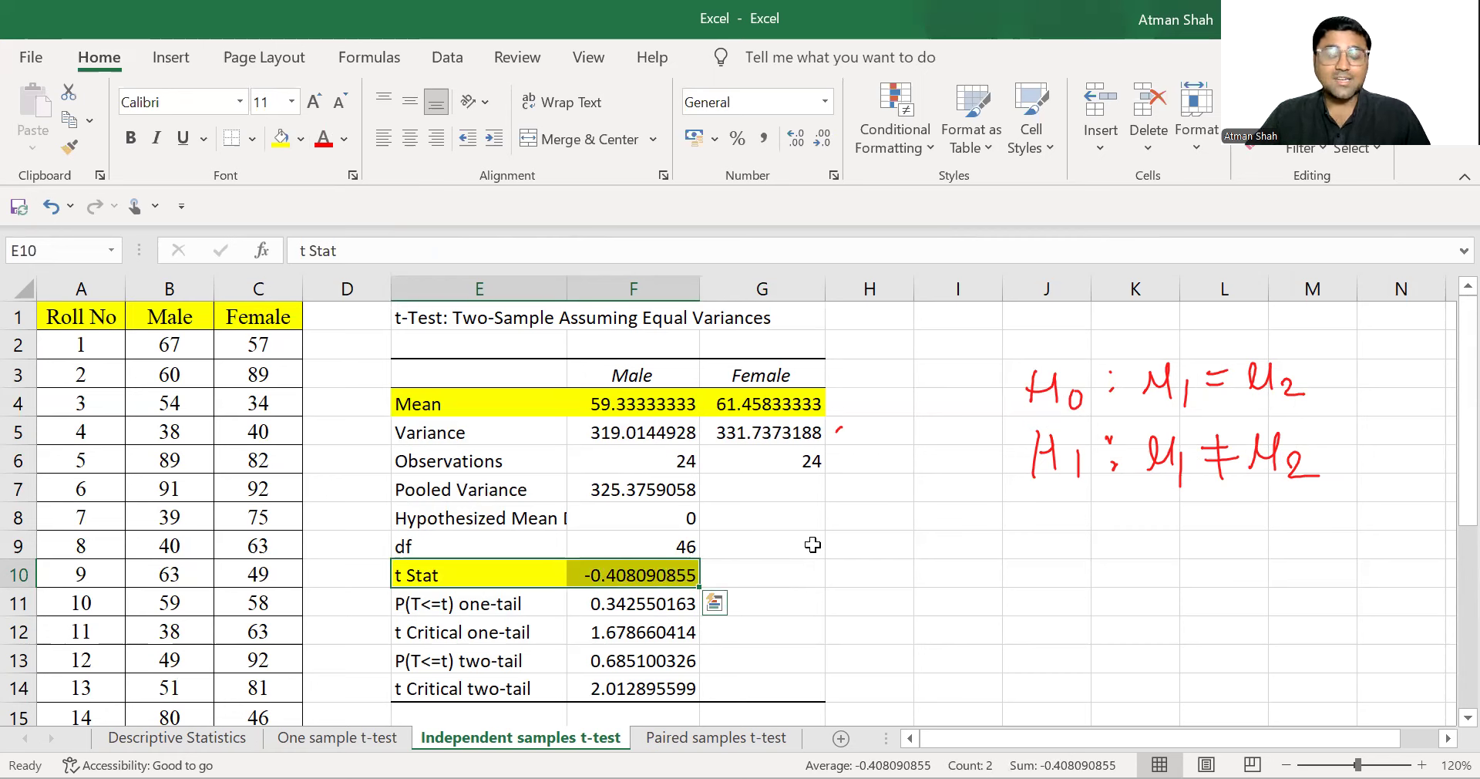
pyautogui.click(493, 664)
pyautogui.keyDown('shift'); pyautogui.click(595, 658); pyautogui.keyUp('shift')
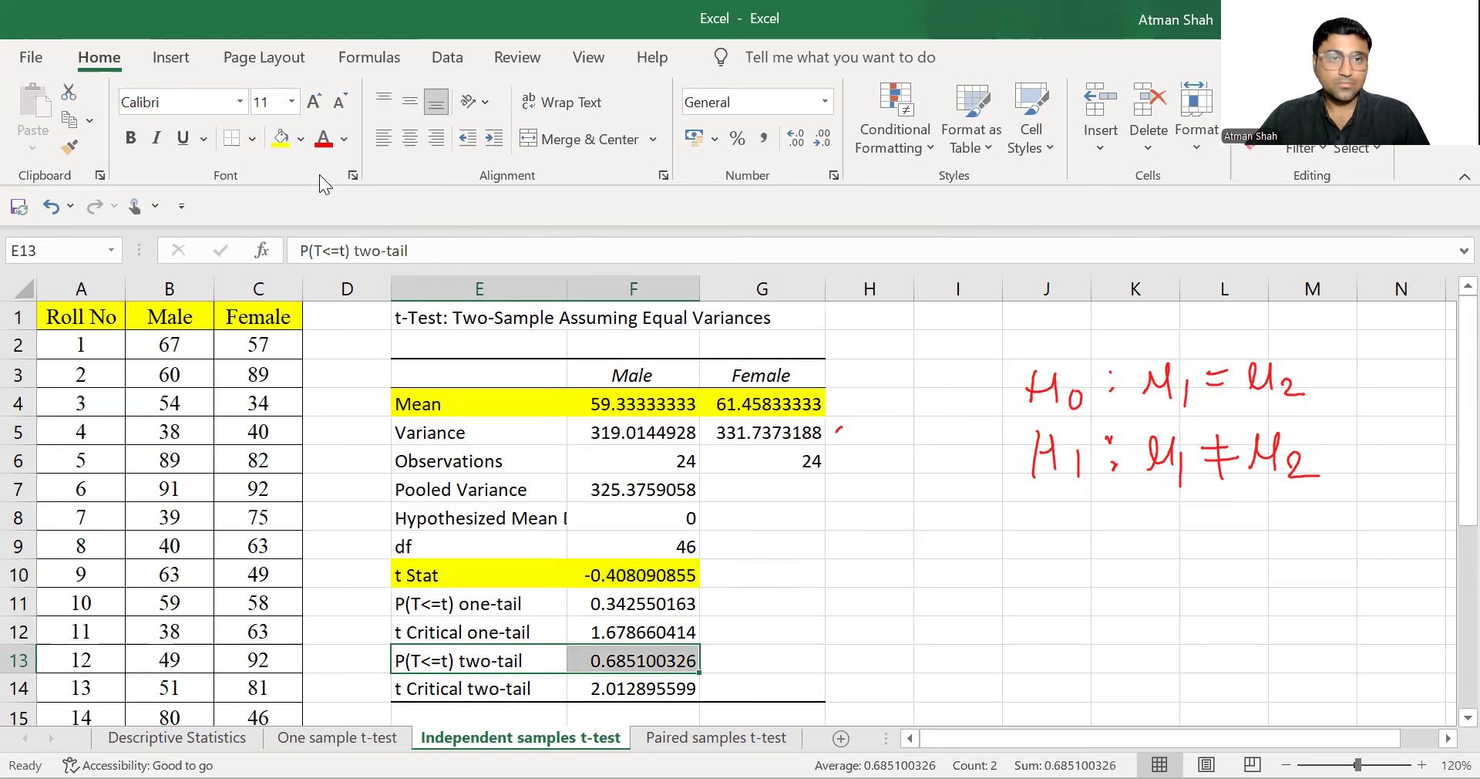
pyautogui.press('F4')
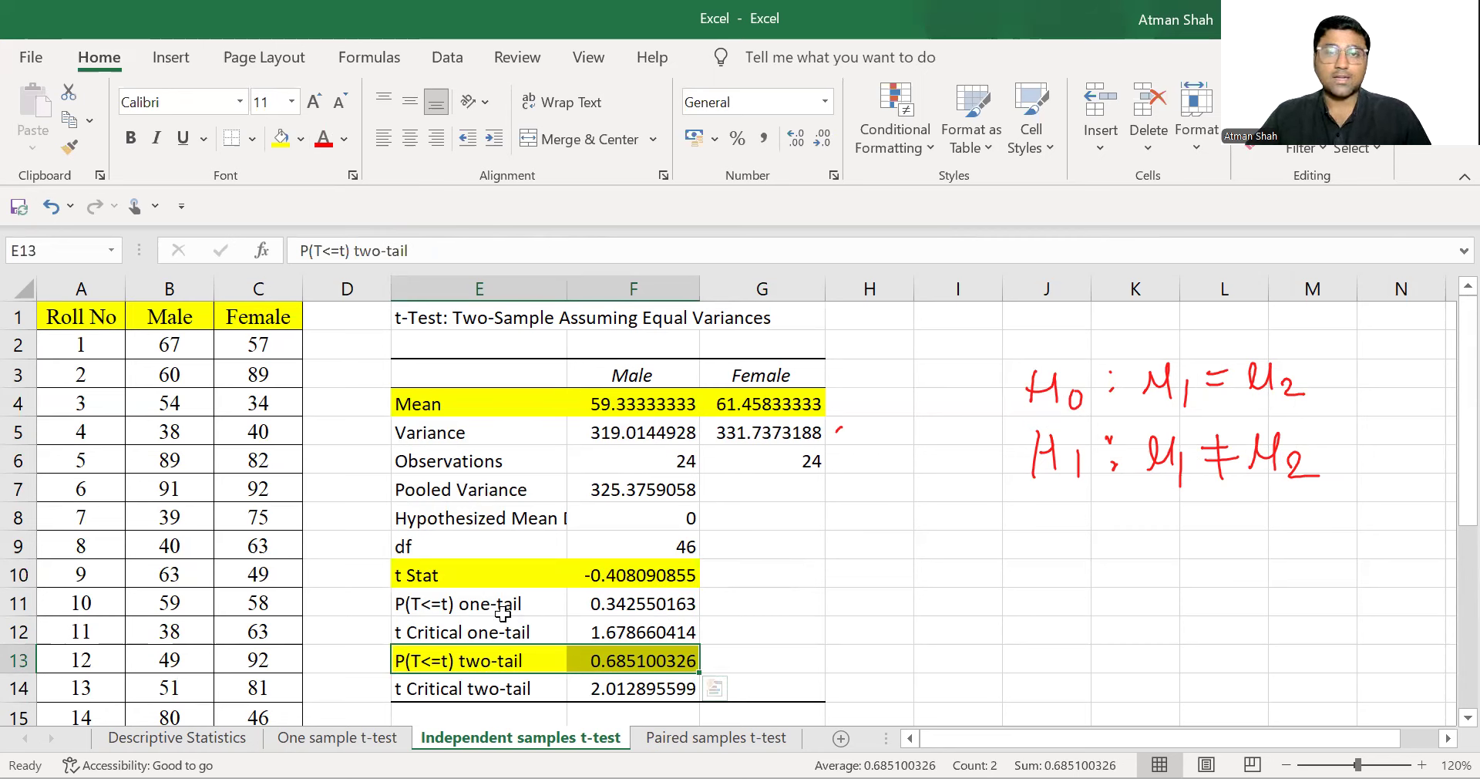
# Step: Circle the two-tail p-value in red and handwrite "> 0.05" followed by an arrow beside it
pyautogui.click(3, 59)
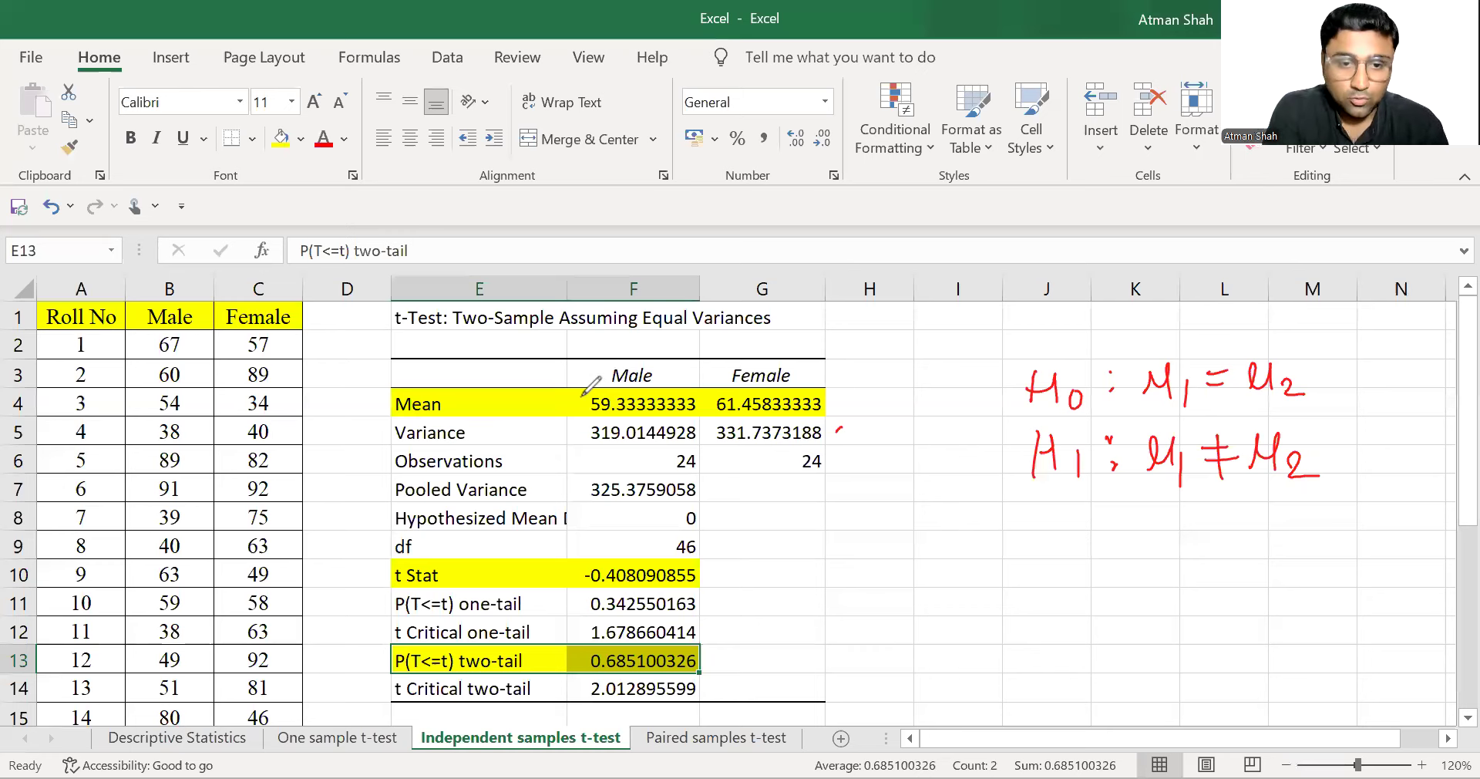
pyautogui.click(621, 639)
pyautogui.moveTo(631, 634)
pyautogui.mouseDown()
pyautogui.moveTo(792, 656)
pyautogui.moveTo(780, 676)
pyautogui.mouseUp()
pyautogui.moveTo(821, 642); pyautogui.dragTo(825, 640)
pyautogui.moveTo(849, 644); pyautogui.dragTo(870, 624)
pyautogui.moveTo(910, 609)
pyautogui.mouseDown()
pyautogui.moveTo(891, 640)
pyautogui.moveTo(1015, 626)
pyautogui.mouseUp()
pyautogui.moveTo(994, 600); pyautogui.dragTo(1004, 648)
# Step: Handwrite the conclusion "We fail to reject H0" after the arrow and circle the null hypothesis H0 : μ1 = μ2
pyautogui.moveTo(1040, 604); pyautogui.dragTo(1074, 607)
pyautogui.moveTo(1082, 619); pyautogui.dragTo(1095, 630)
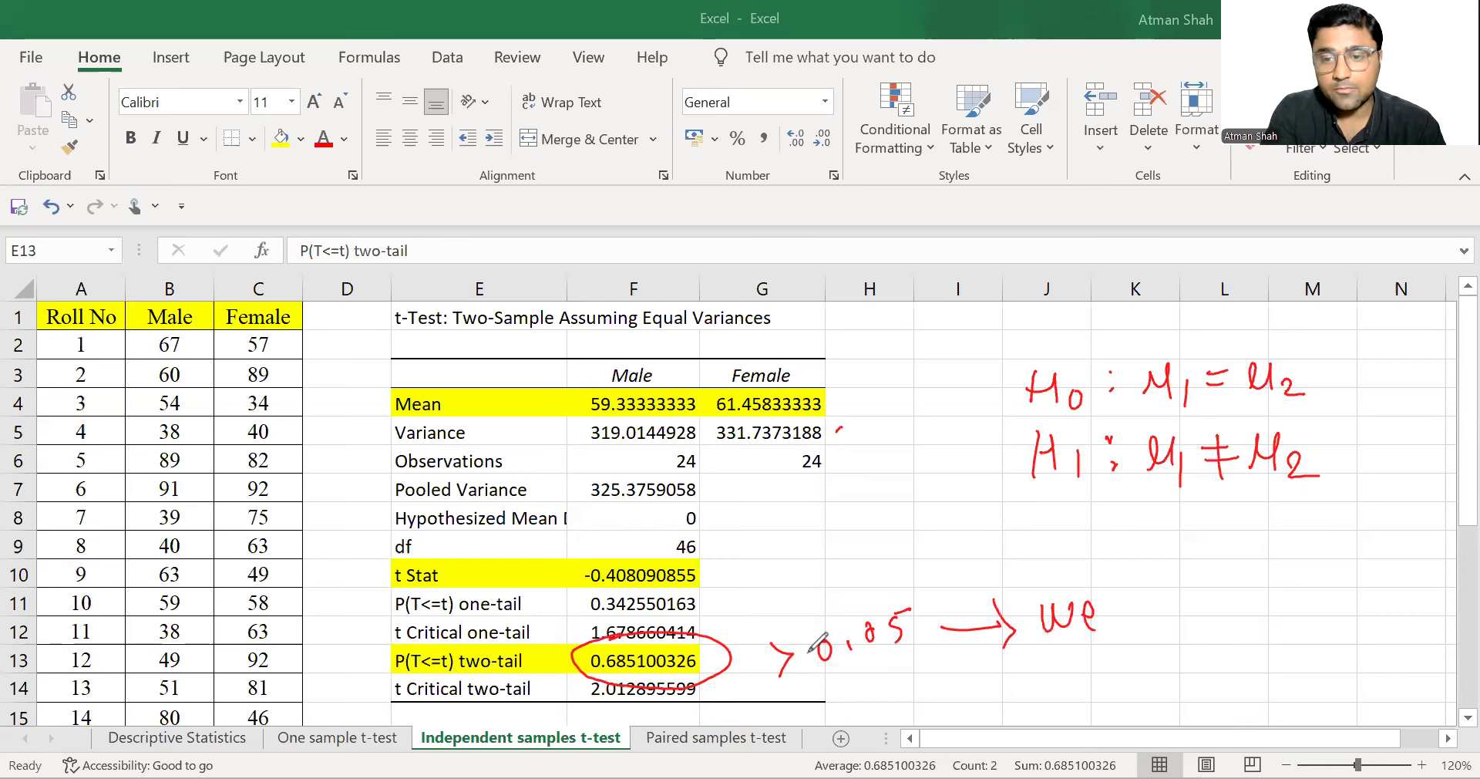
pyautogui.moveTo(1141, 584); pyautogui.dragTo(1130, 633)
pyautogui.moveTo(1124, 613)
pyautogui.mouseDown()
pyautogui.moveTo(1192, 609)
pyautogui.moveTo(1209, 634)
pyautogui.mouseUp()
pyautogui.click(1244, 627)
pyautogui.moveTo(1261, 573)
pyautogui.mouseDown()
pyautogui.moveTo(1257, 624)
pyautogui.moveTo(1273, 597)
pyautogui.mouseUp()
pyautogui.moveTo(1272, 602); pyautogui.dragTo(1282, 609)
pyautogui.moveTo(1303, 609); pyautogui.dragTo(1323, 600)
pyautogui.moveTo(1329, 606)
pyautogui.mouseDown()
pyautogui.moveTo(1352, 602)
pyautogui.moveTo(1360, 648)
pyautogui.mouseUp()
pyautogui.moveTo(1366, 607); pyautogui.dragTo(1387, 600)
pyautogui.moveTo(1391, 605)
pyautogui.mouseDown()
pyautogui.moveTo(1409, 583)
pyautogui.moveTo(1415, 597)
pyautogui.mouseUp()
pyautogui.moveTo(1278, 647); pyautogui.dragTo(1276, 681)
pyautogui.moveTo(1278, 663)
pyautogui.mouseDown()
pyautogui.moveTo(1300, 649)
pyautogui.moveTo(1295, 682)
pyautogui.mouseUp()
pyautogui.moveTo(1312, 658); pyautogui.dragTo(1310, 661)
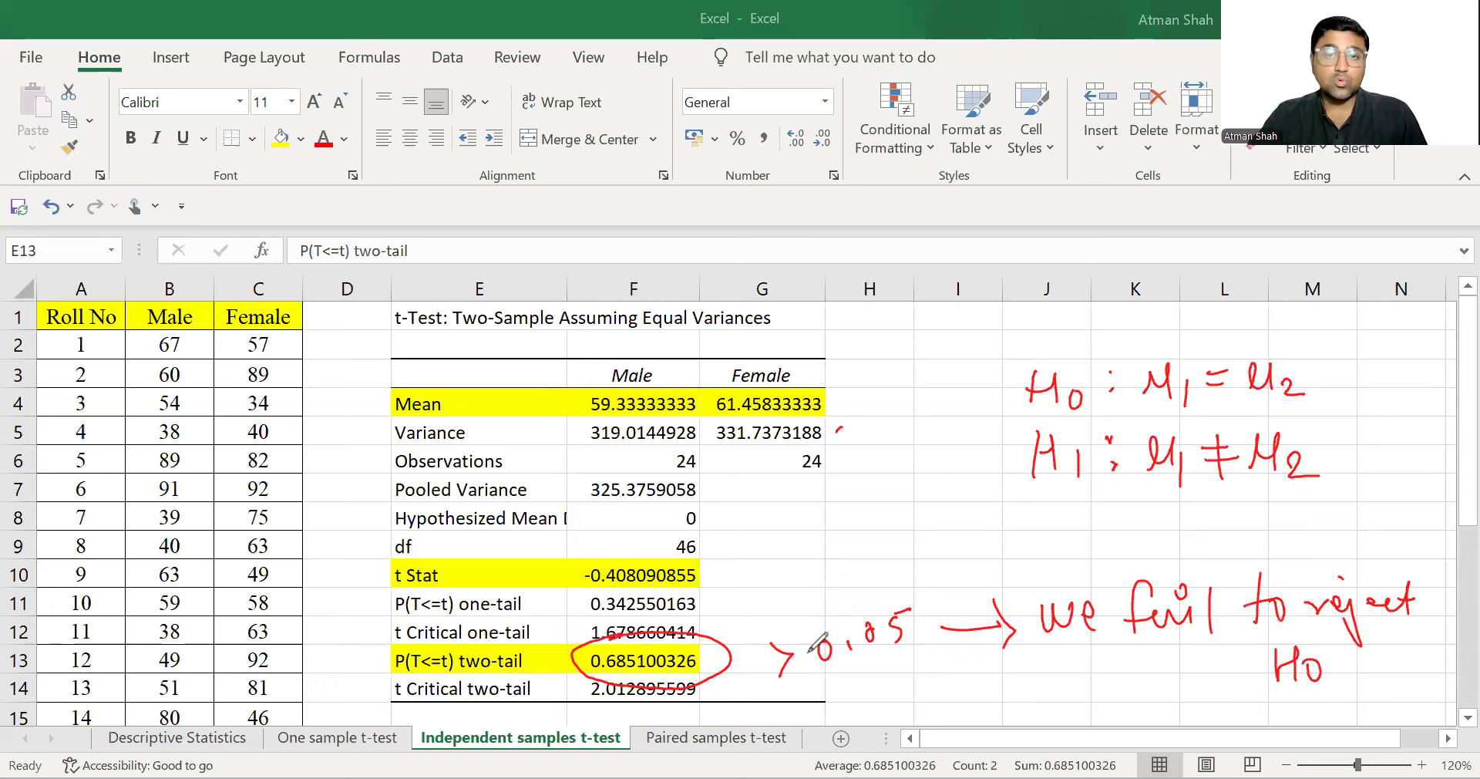
pyautogui.moveTo(1157, 324)
pyautogui.mouseDown()
pyautogui.moveTo(1186, 324)
pyautogui.moveTo(1130, 324)
pyautogui.mouseUp()
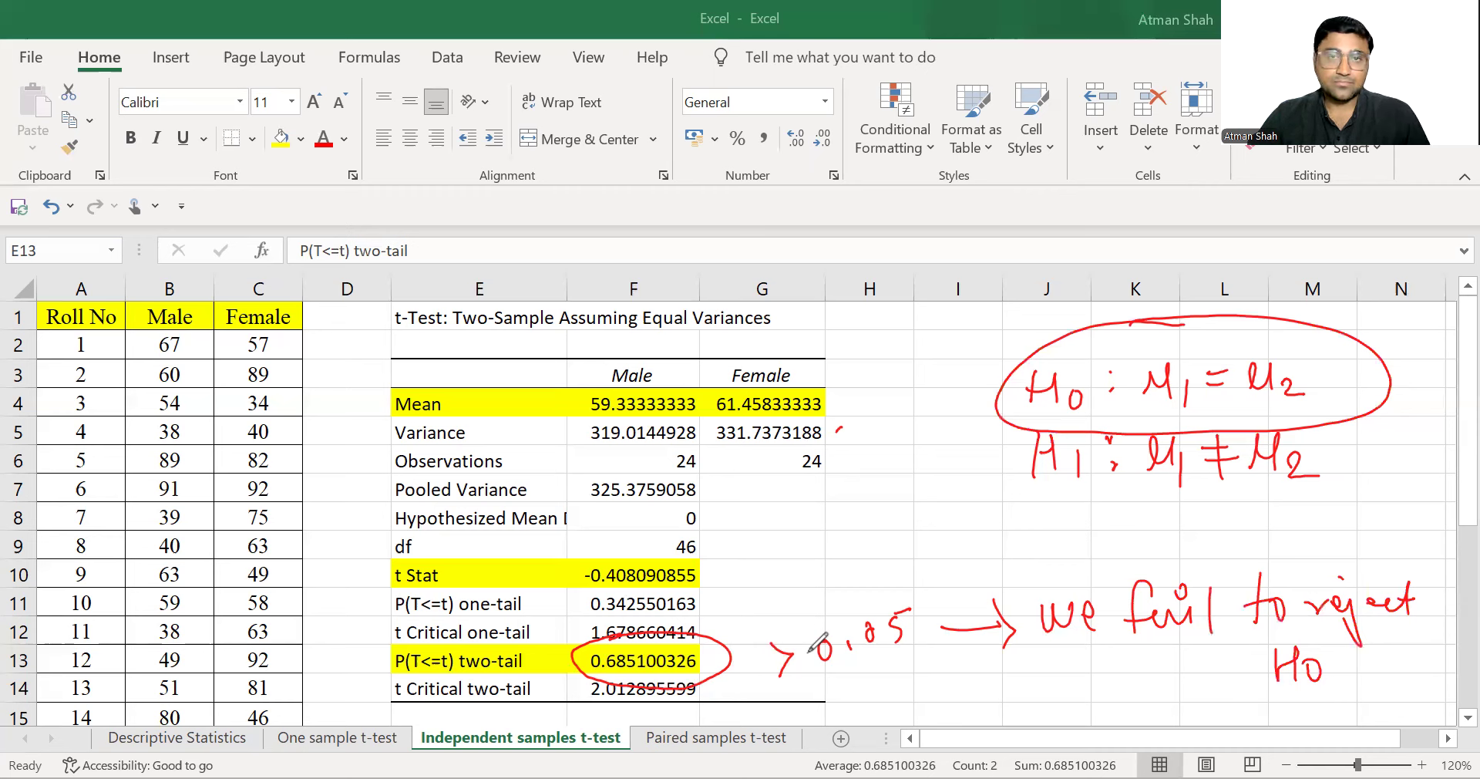